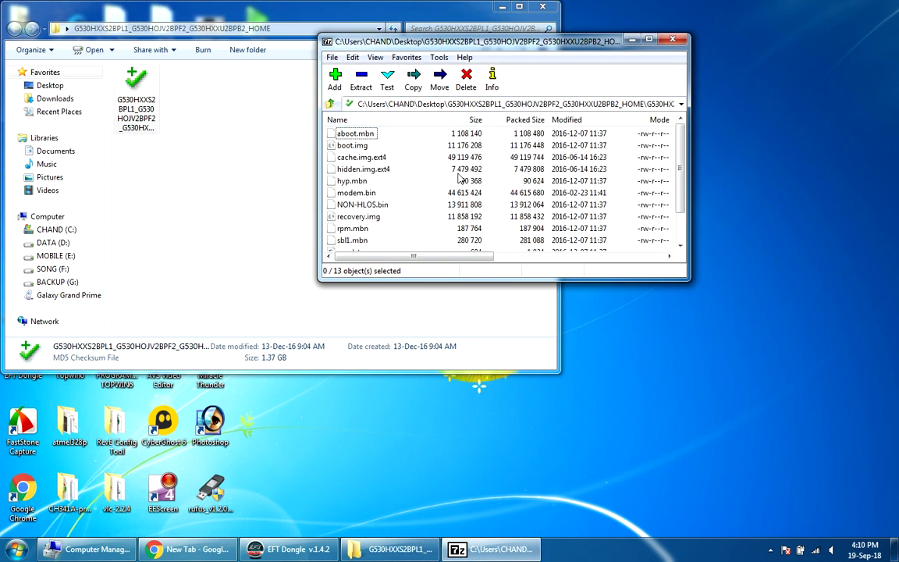
Extract boot.img from the open firmware archive into the G530HXXS2BPL1_G530HOJV2BPF2_G530HXXU2BPB2_HOME folder.
{"action": "left_click", "coordinate": [352, 146]}
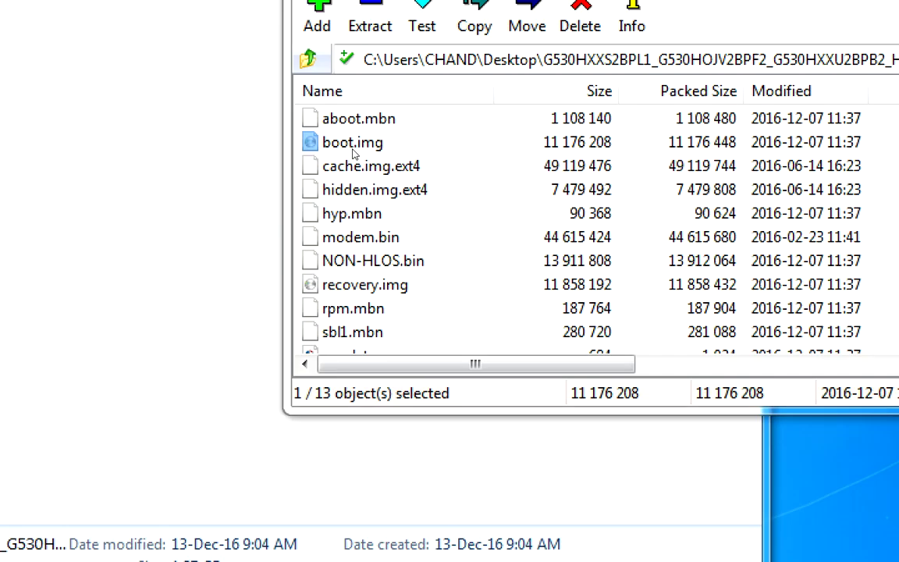
{"action": "left_click", "coordinate": [344, 146]}
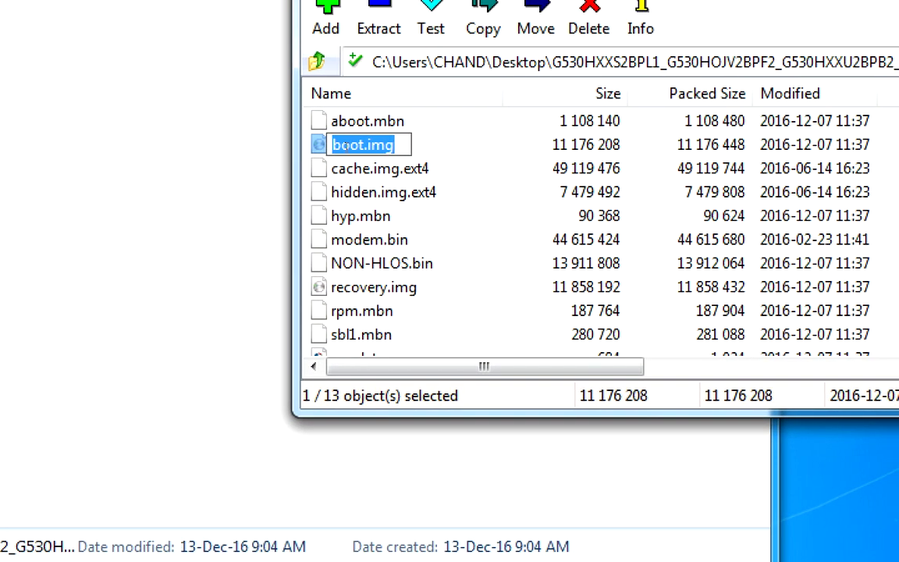
{"action": "left_click", "coordinate": [345, 144]}
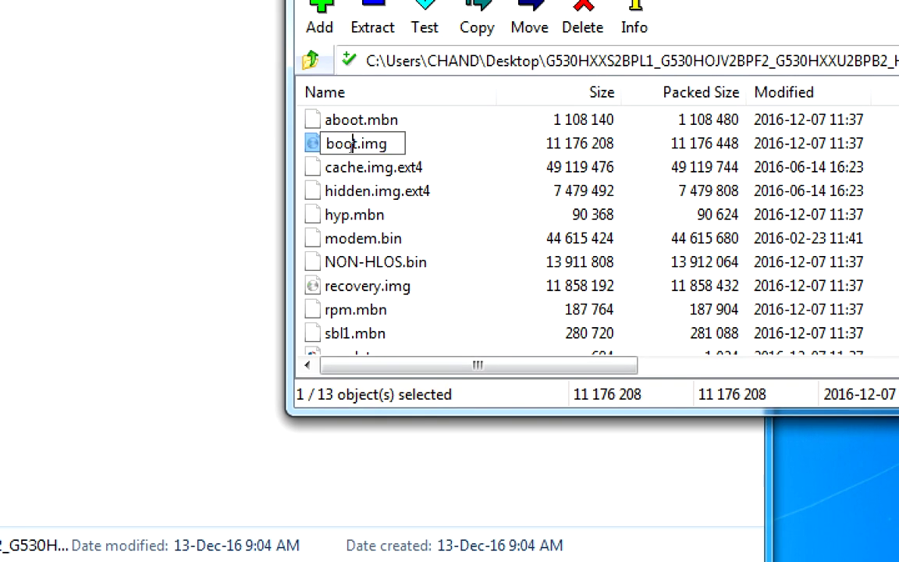
{"action": "left_click", "coordinate": [459, 143]}
{"action": "left_click_drag", "start_coordinate": [287, 152], "coordinate": [197, 187]}
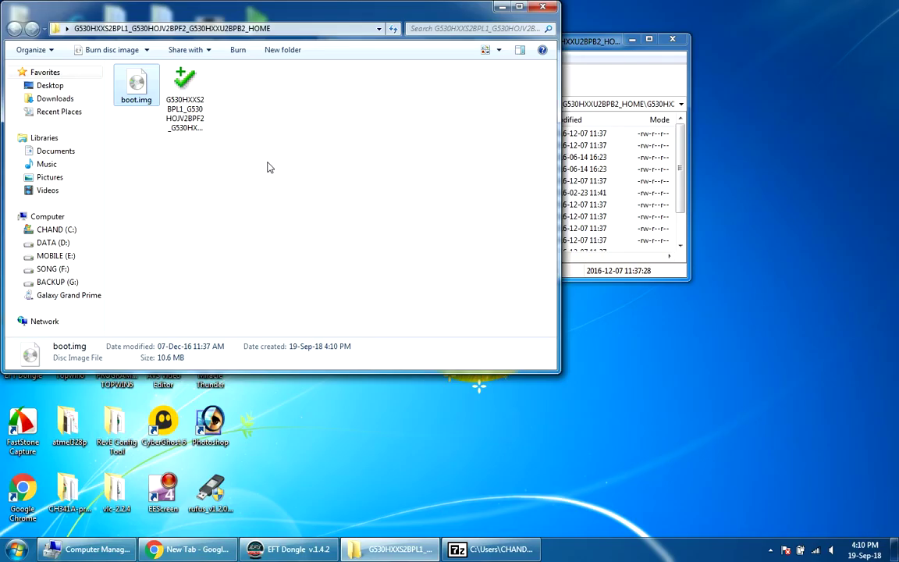
{"action": "left_click", "coordinate": [131, 123]}
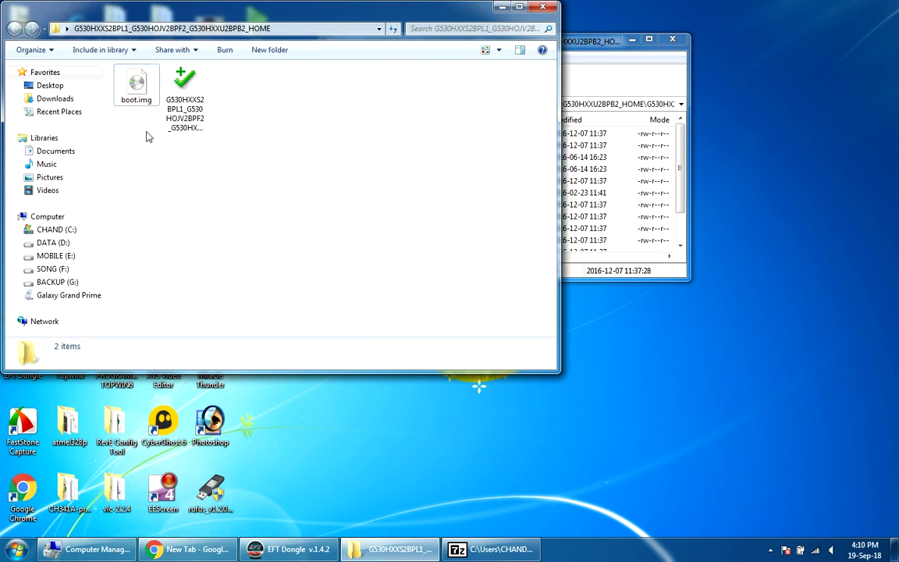
Close the firmware folder and the archive window, and switch to EFT Dongle.
{"action": "left_click", "coordinate": [544, 8]}
{"action": "left_click", "coordinate": [616, 37]}
{"action": "left_click", "coordinate": [287, 548]}
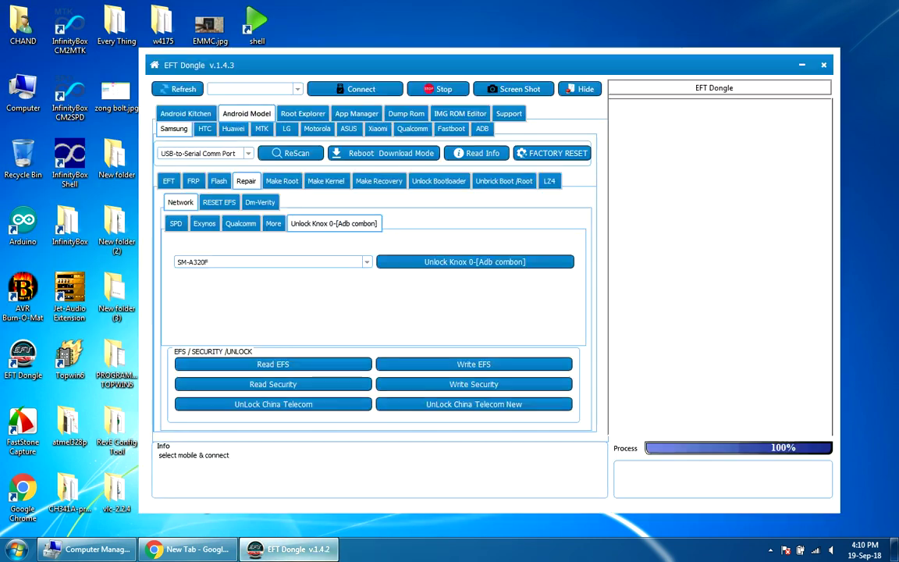
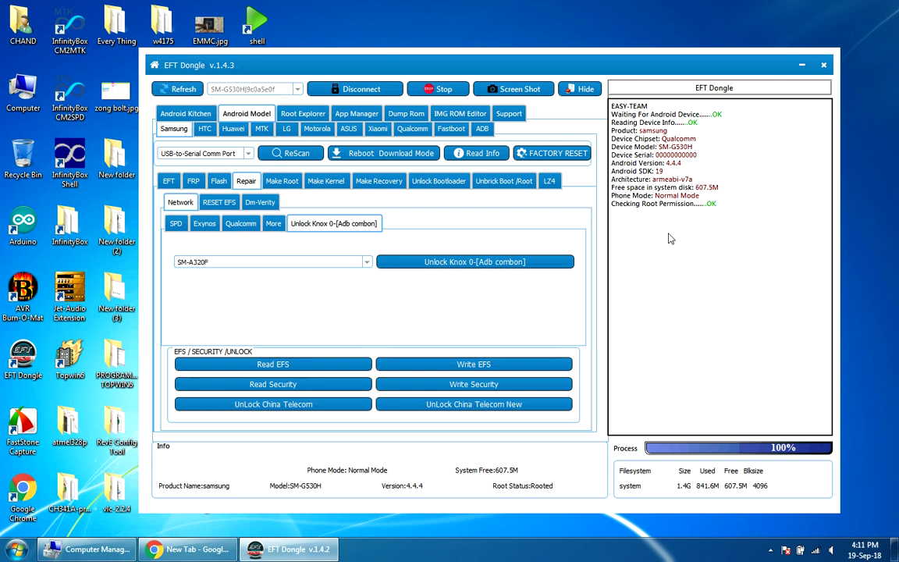
Start a one-click full ROM dump of the connected SM-G530H using method 1.
{"action": "left_click_drag", "start_coordinate": [724, 233], "coordinate": [537, 42]}
{"action": "left_click", "coordinate": [776, 290]}
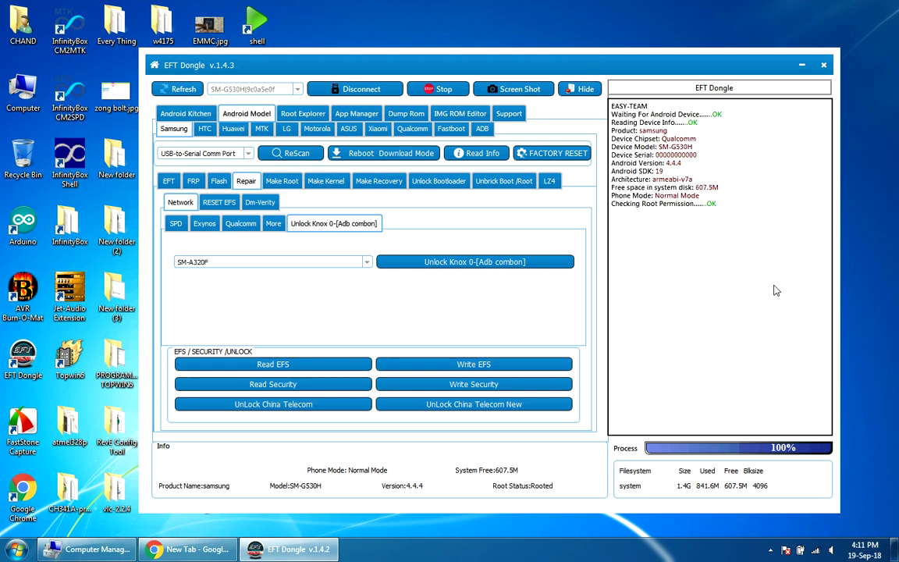
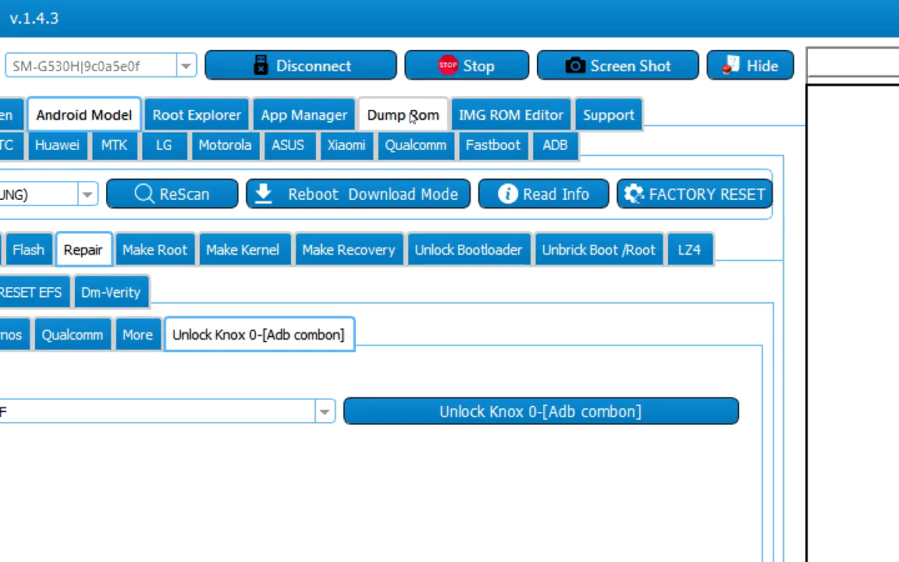
{"action": "left_click", "coordinate": [396, 110]}
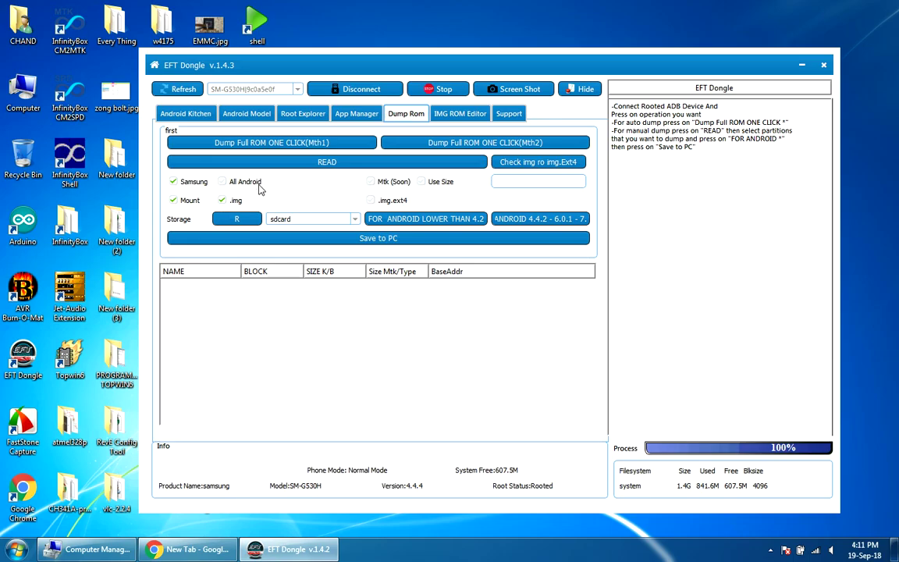
{"action": "left_click", "coordinate": [339, 143]}
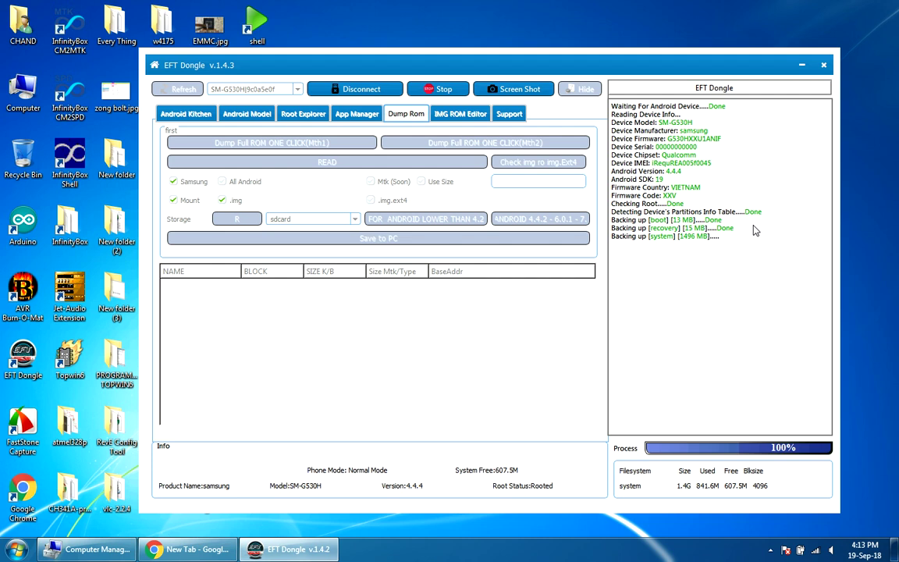
Open the EFT Dongle installation folder in File Explorer and inspect its OUTPUT and TEMP_PULL subfolders.
{"action": "right_click", "coordinate": [21, 362]}
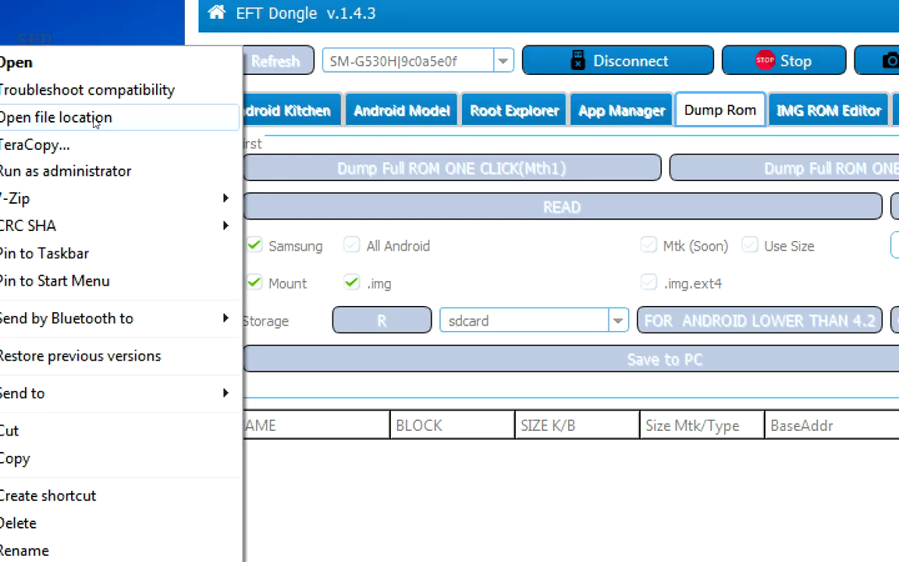
{"action": "left_click", "coordinate": [42, 118]}
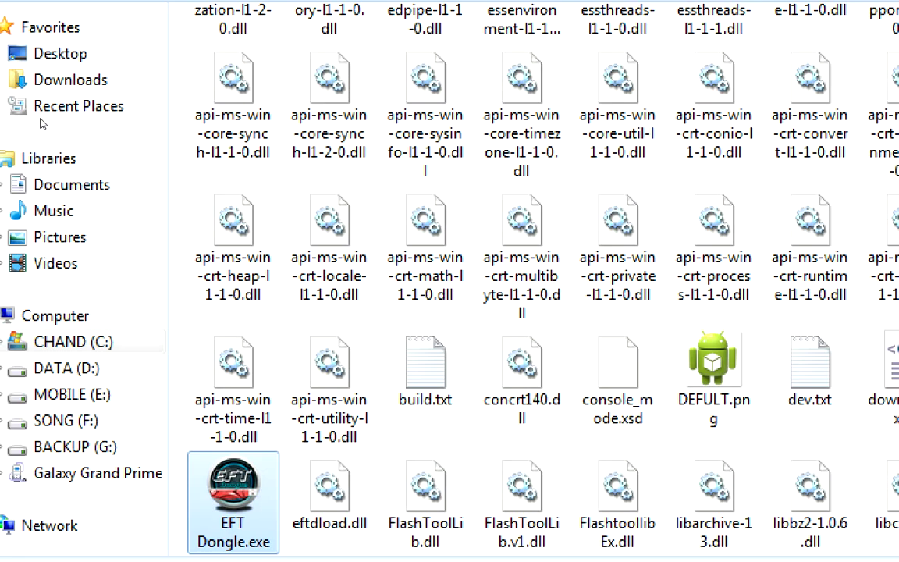
{"action": "scroll", "coordinate": [467, 68], "scroll_direction": "up", "scroll_amount": 3}
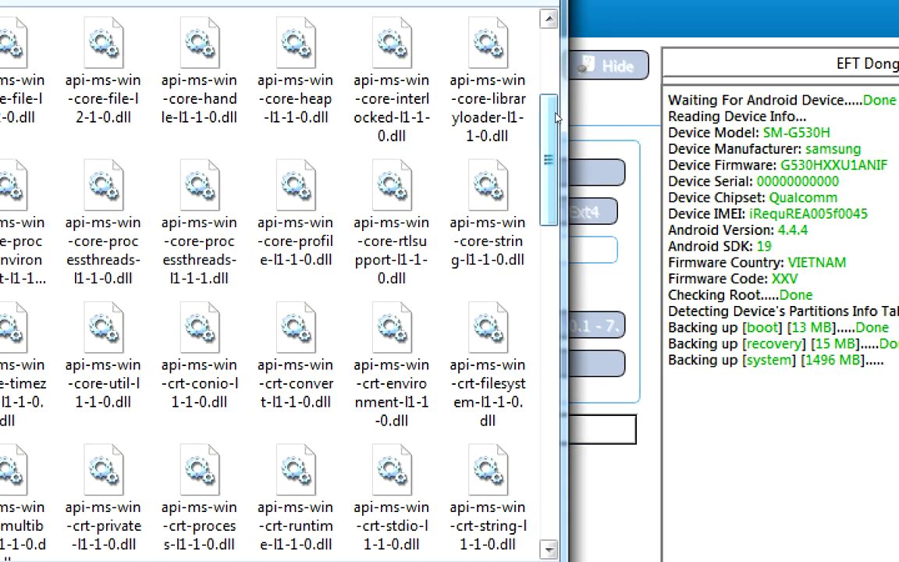
{"action": "scroll", "coordinate": [421, 118], "scroll_direction": "up", "scroll_amount": 3}
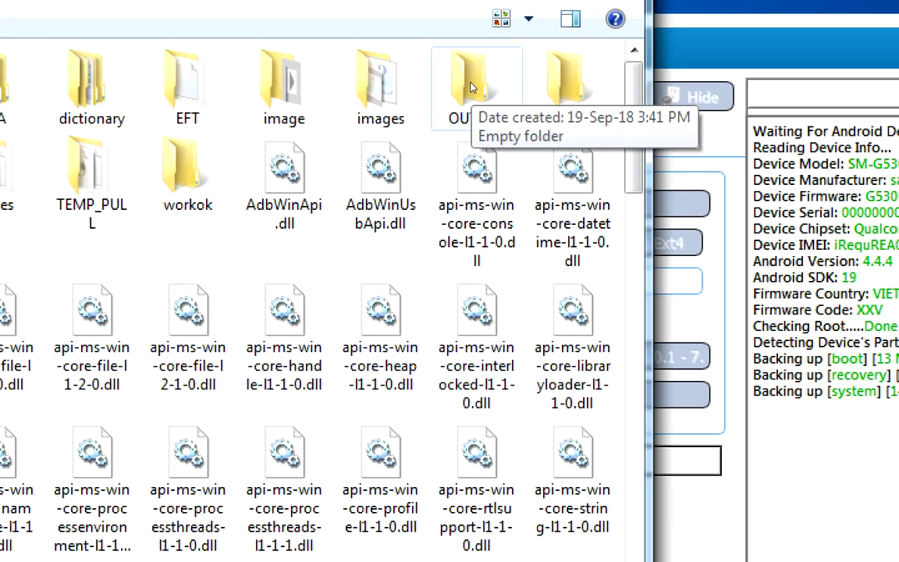
{"action": "double_click", "coordinate": [471, 88]}
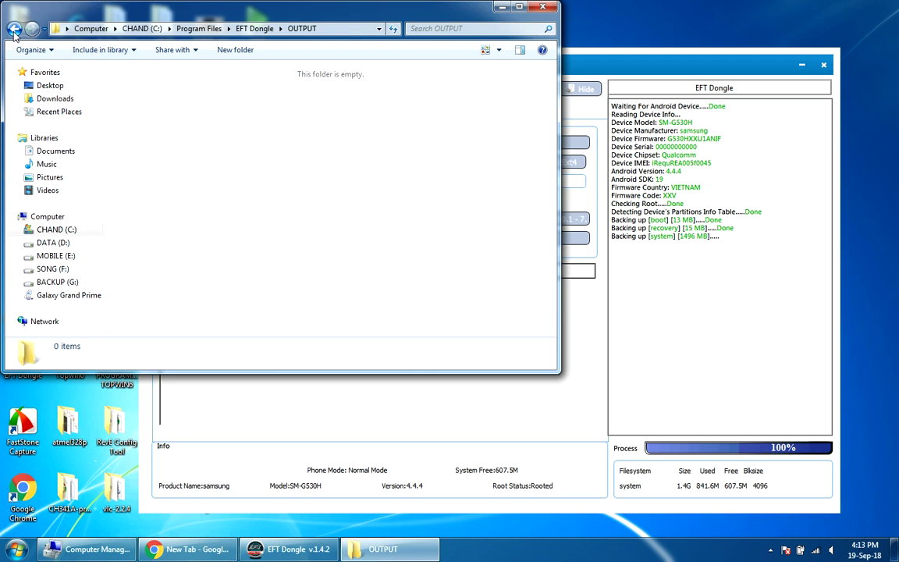
{"action": "left_click", "coordinate": [14, 30]}
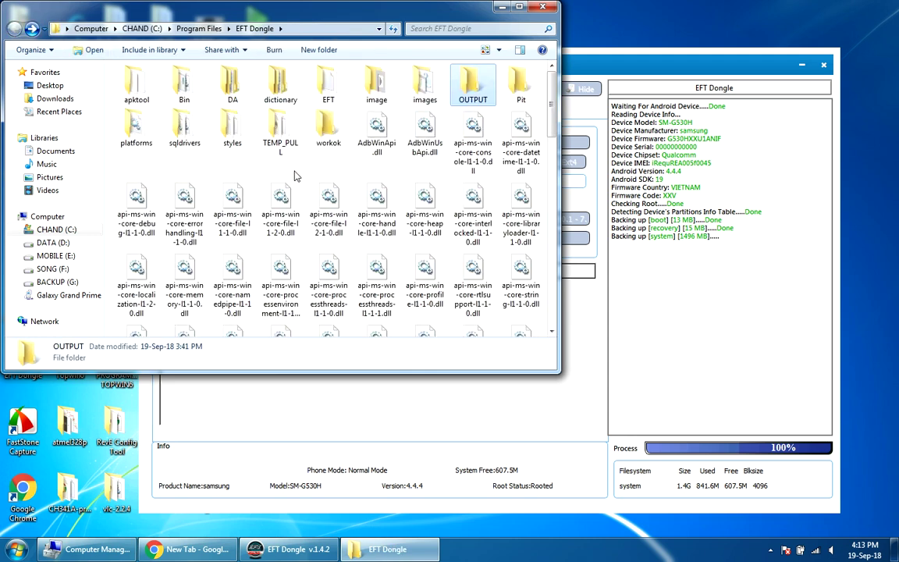
{"action": "double_click", "coordinate": [275, 129]}
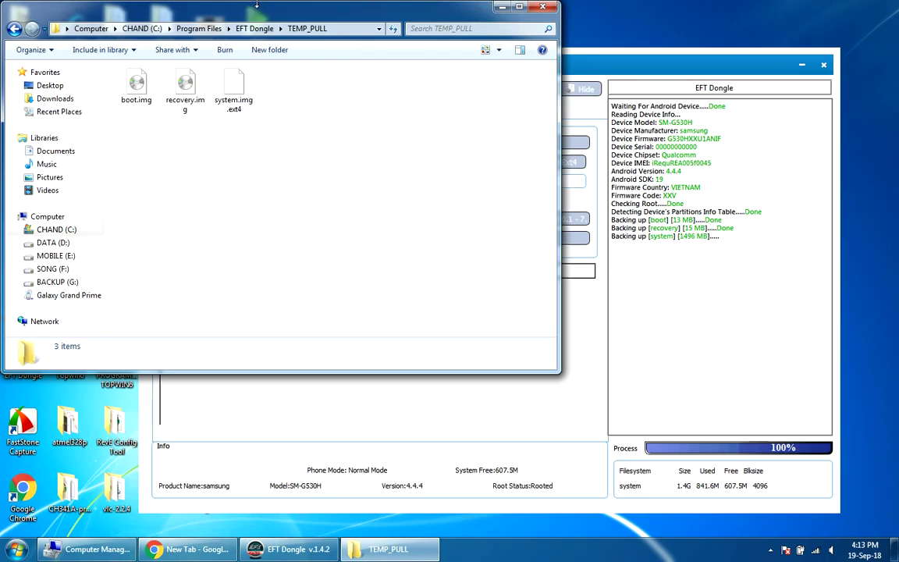
Bring EFT Dongle to the front, reposition its window beside the desktop shortcuts, and minimize the TEMP_PULL folder window.
{"action": "left_click", "coordinate": [637, 62]}
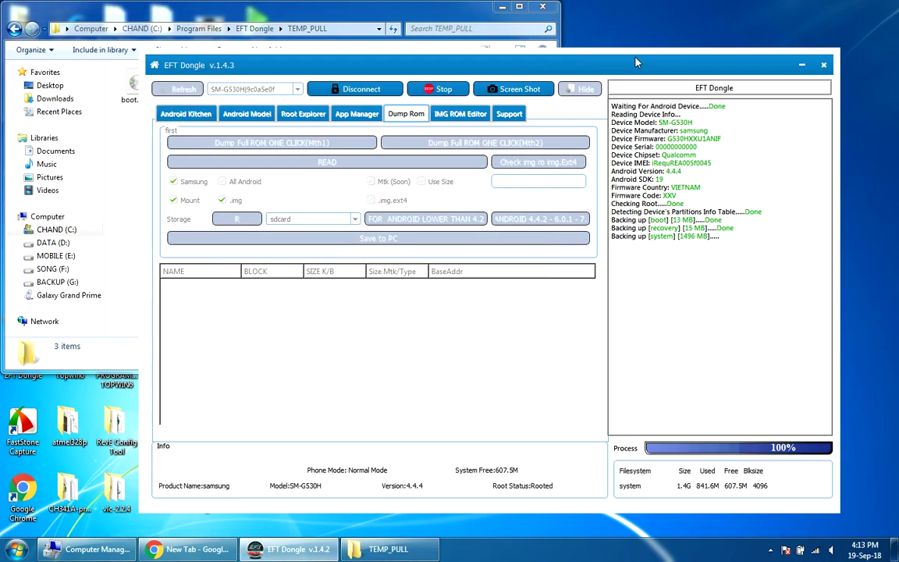
{"action": "left_click_drag", "start_coordinate": [502, 60], "coordinate": [557, 46]}
{"action": "left_click_drag", "start_coordinate": [343, 16], "coordinate": [227, 80]}
{"action": "left_click", "coordinate": [769, 207]}
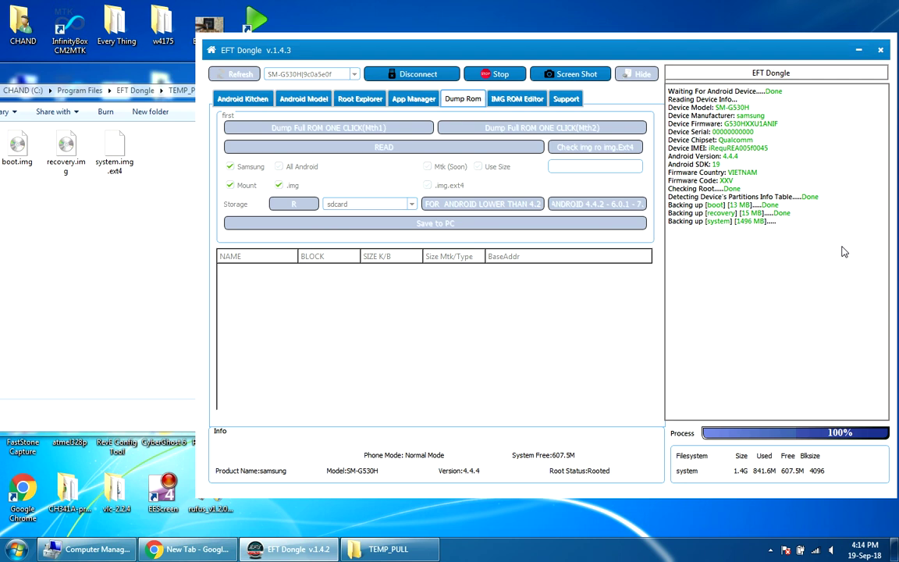
{"action": "left_click", "coordinate": [132, 69]}
{"action": "left_click", "coordinate": [385, 69]}
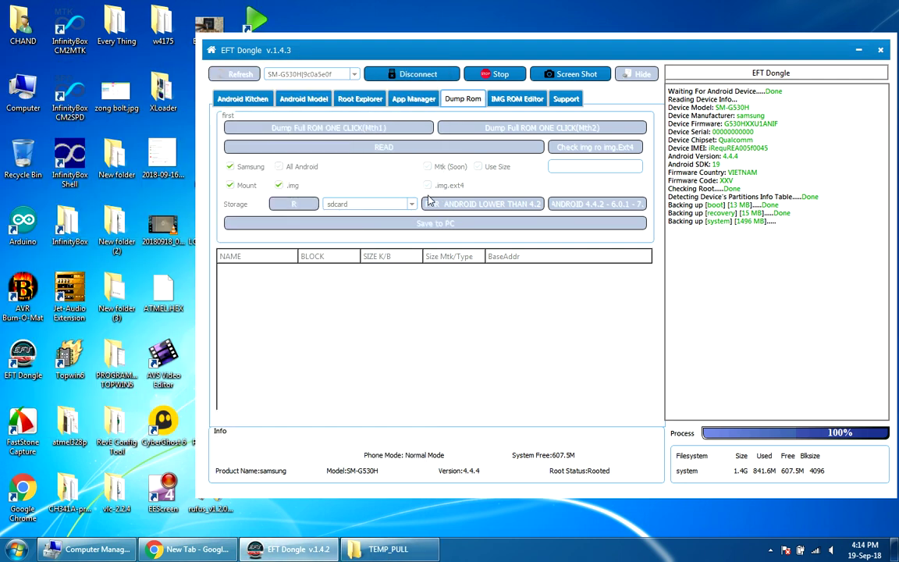
Open a blank Notepad document over the EFT Dongle window and write the first instruction "1=ROOT SAMSUNG MOBILE".
{"action": "key", "text": "super"}
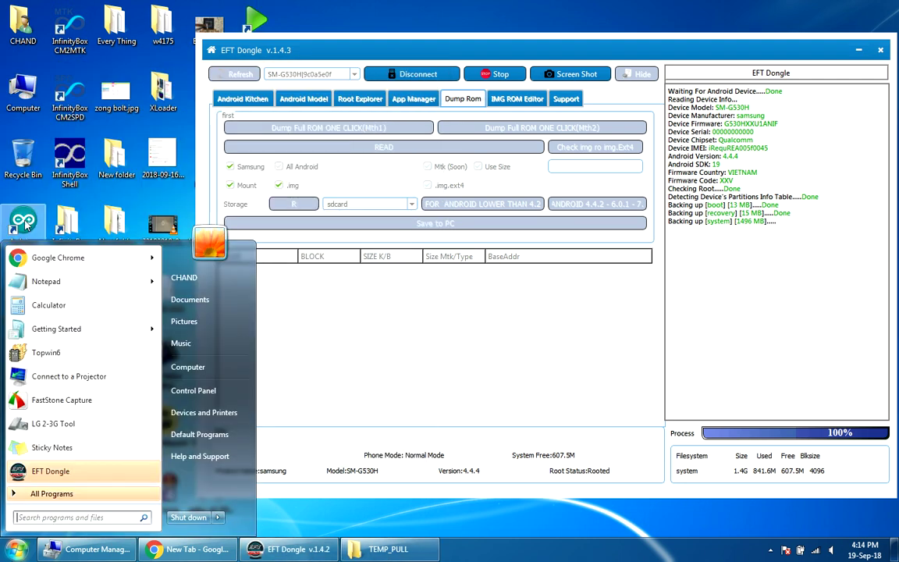
{"action": "left_click", "coordinate": [47, 281]}
{"action": "left_click_drag", "start_coordinate": [373, 70], "coordinate": [303, 111]}
{"action": "type", "text": "1="}
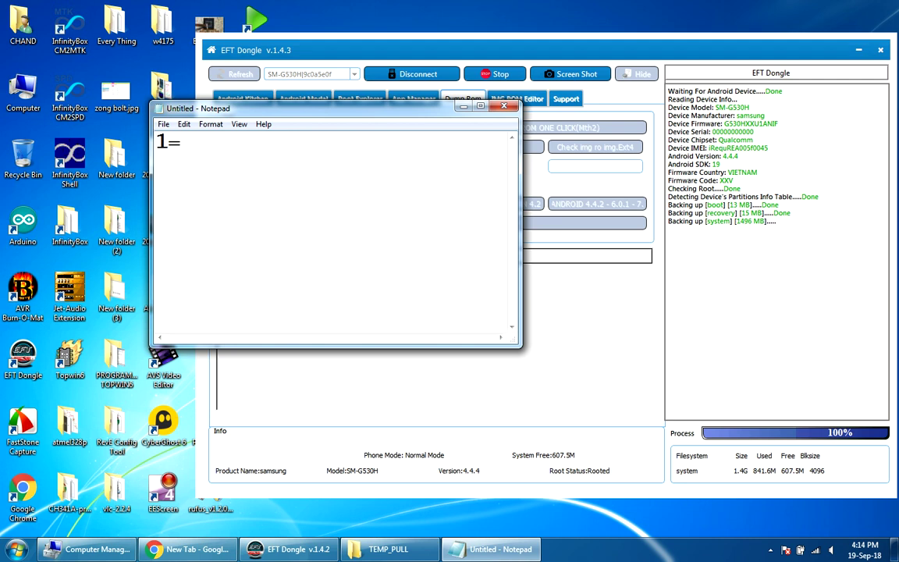
{"action": "type", "text": "ROOT SAMSUNG MO"}
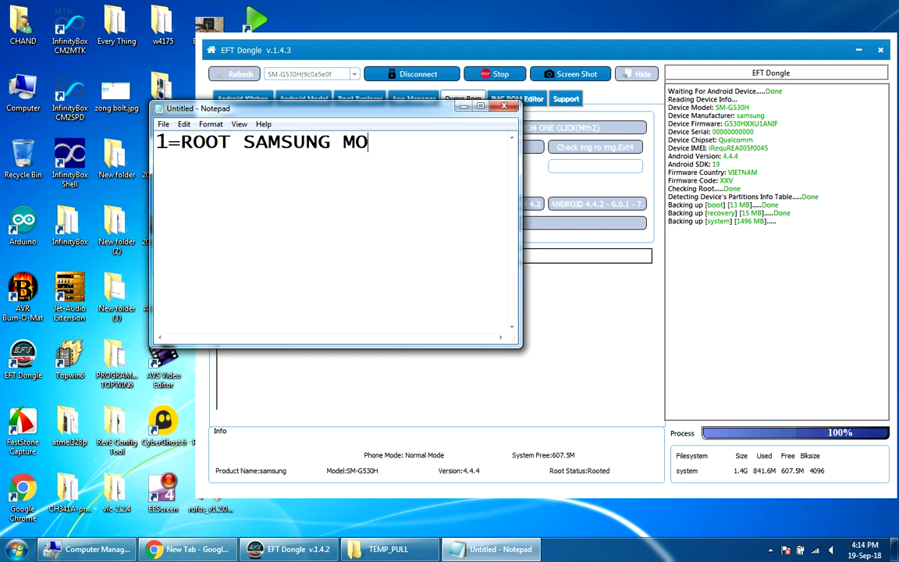
{"action": "type", "text": "BILE"}
Add the second instruction line "2=CONNECT ROOTED MOILE" to the note.
{"action": "key", "text": "Return"}
{"action": "type", "text": "2="}
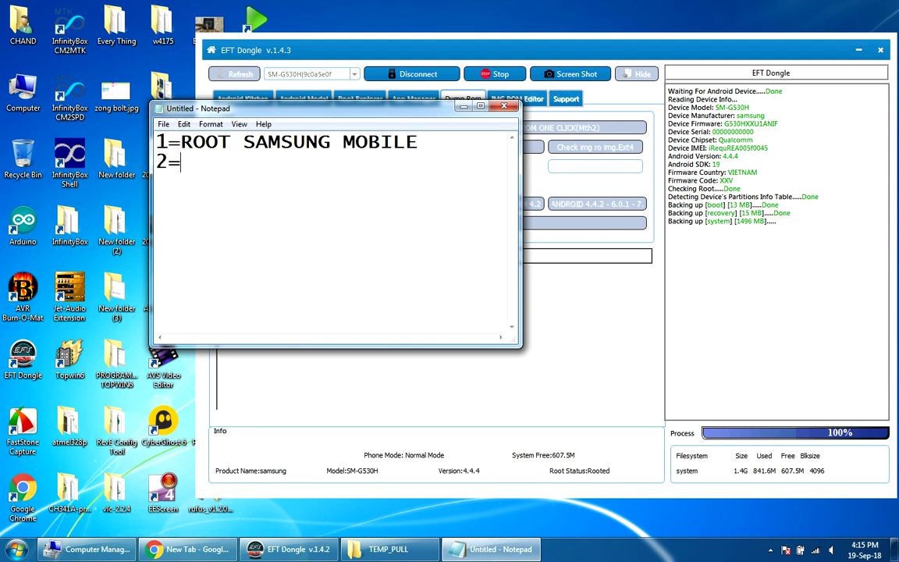
{"action": "type", "text": "CONNE"}
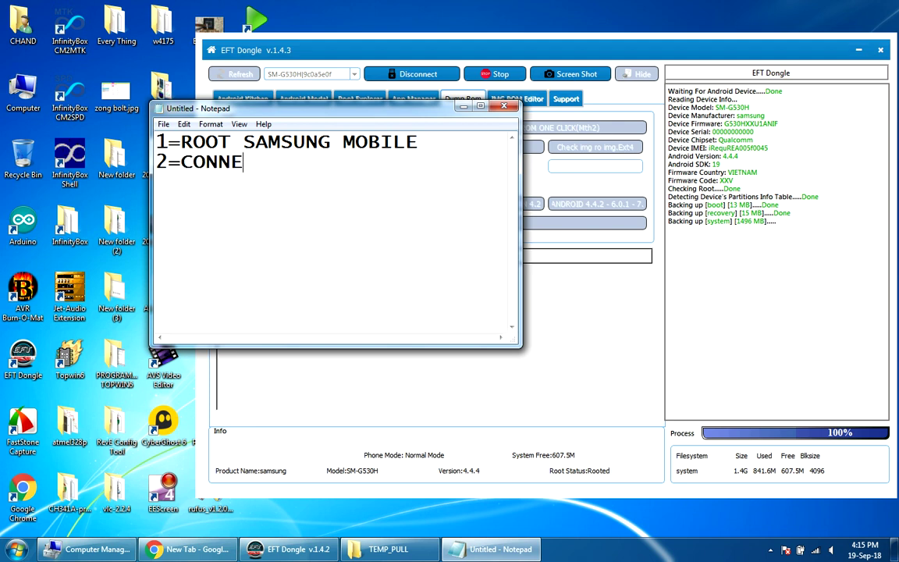
{"action": "type", "text": "CT ROO"}
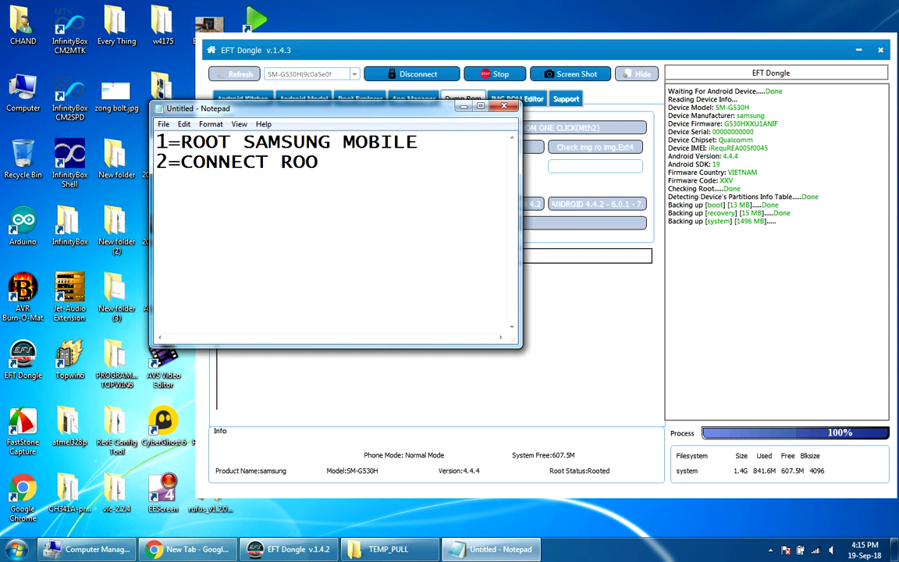
{"action": "type", "text": "TED MOILE"}
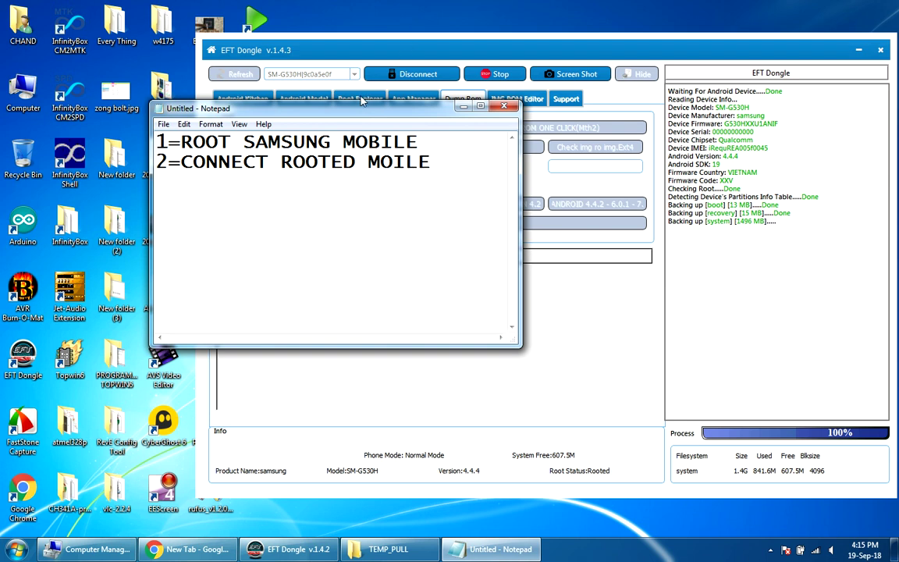
Move the note below the dump options and add the third line "3= DUMP FULL ROM ONE CLICK".
{"action": "left_click_drag", "start_coordinate": [365, 115], "coordinate": [534, 346]}
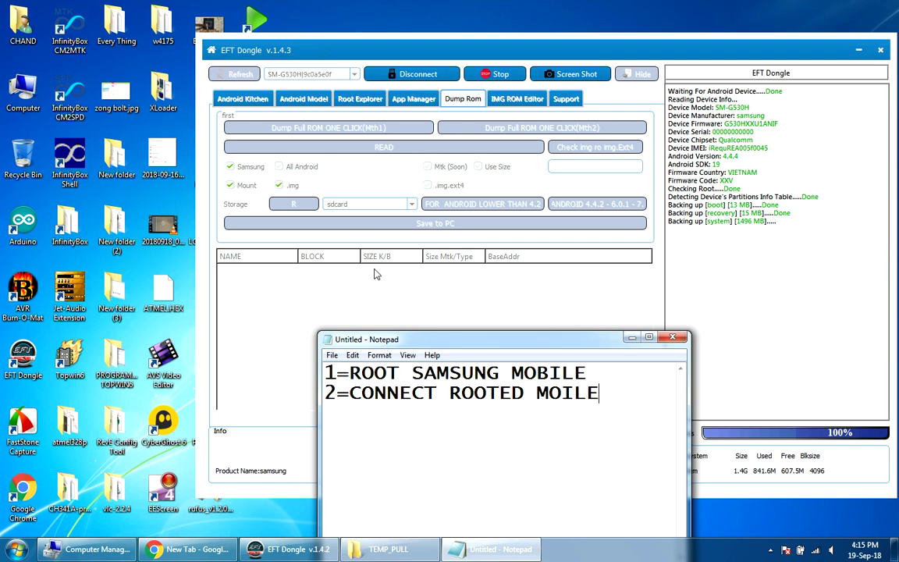
{"action": "left_click_drag", "start_coordinate": [559, 351], "coordinate": [392, 271]}
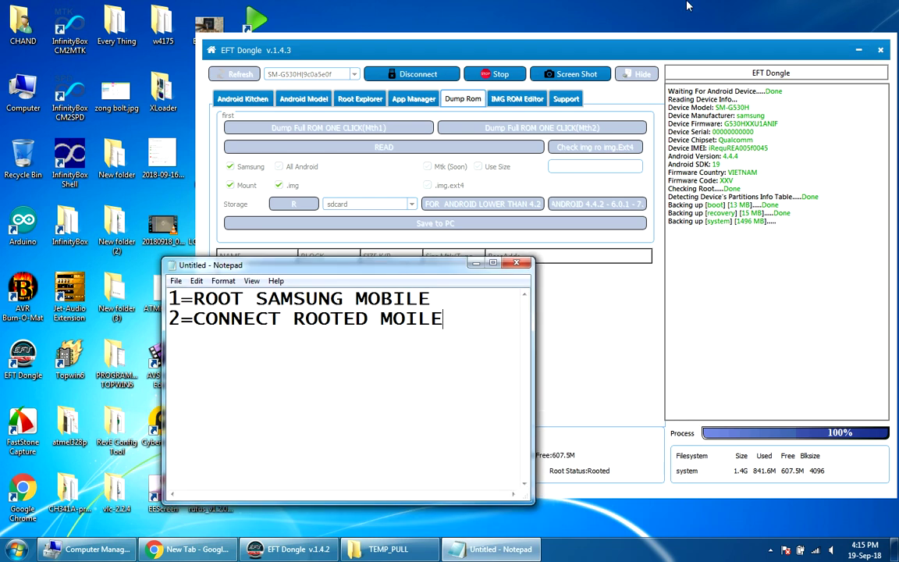
{"action": "type", "text": "3= DUMP F"}
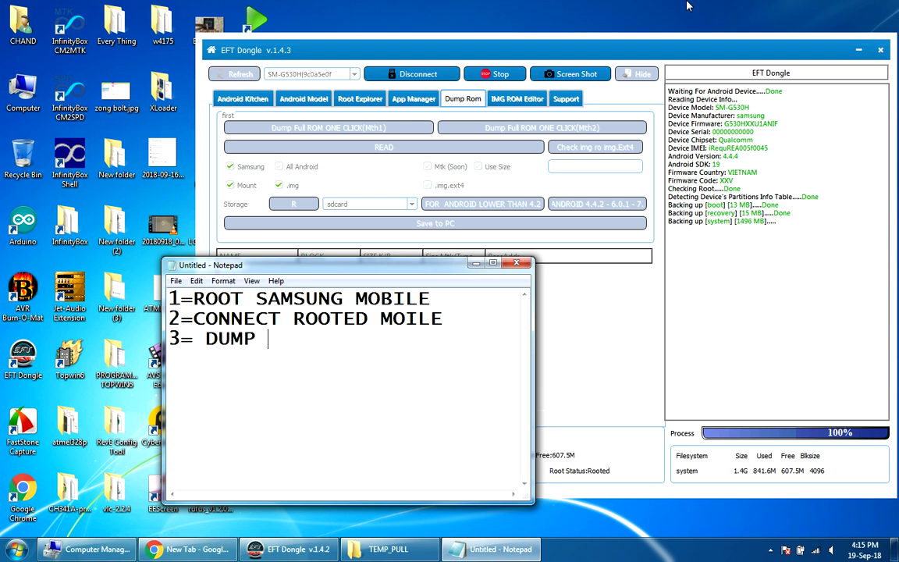
{"action": "type", "text": "ULL ROM"}
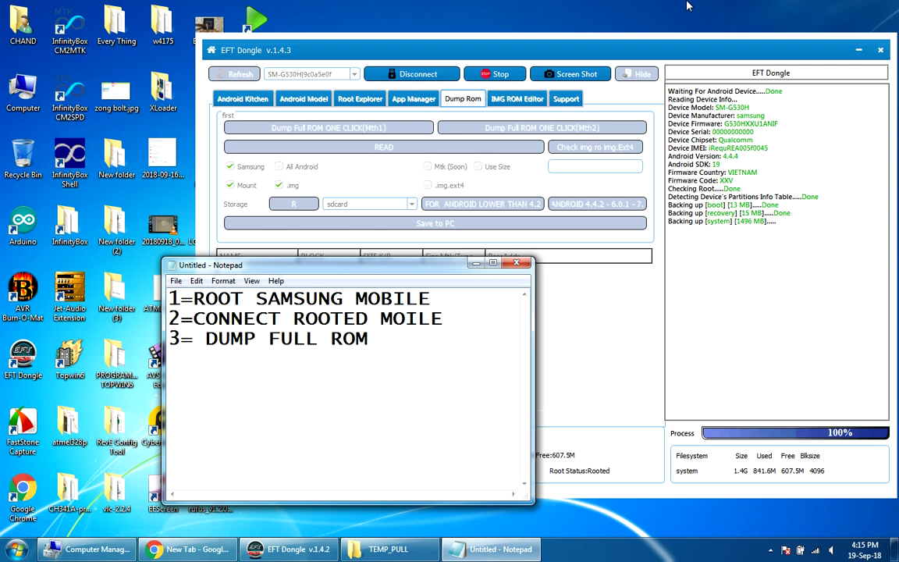
{"action": "type", "text": " ONE CLICK"}
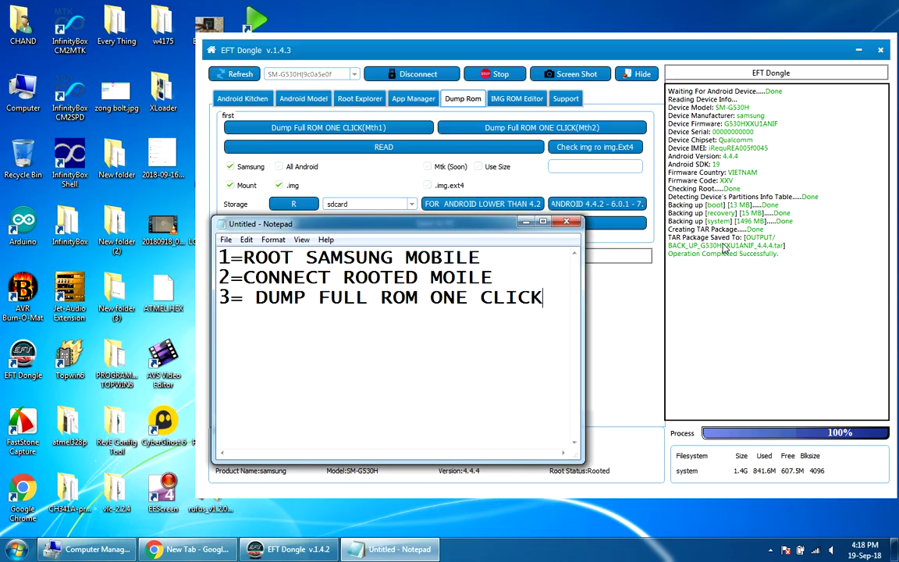
Examine the end of the EFT Dongle log by highlighting the lines from the system backup onward, and clear the highlight.
{"action": "left_click", "coordinate": [773, 265]}
{"action": "left_click_drag", "start_coordinate": [772, 265], "coordinate": [597, 207]}
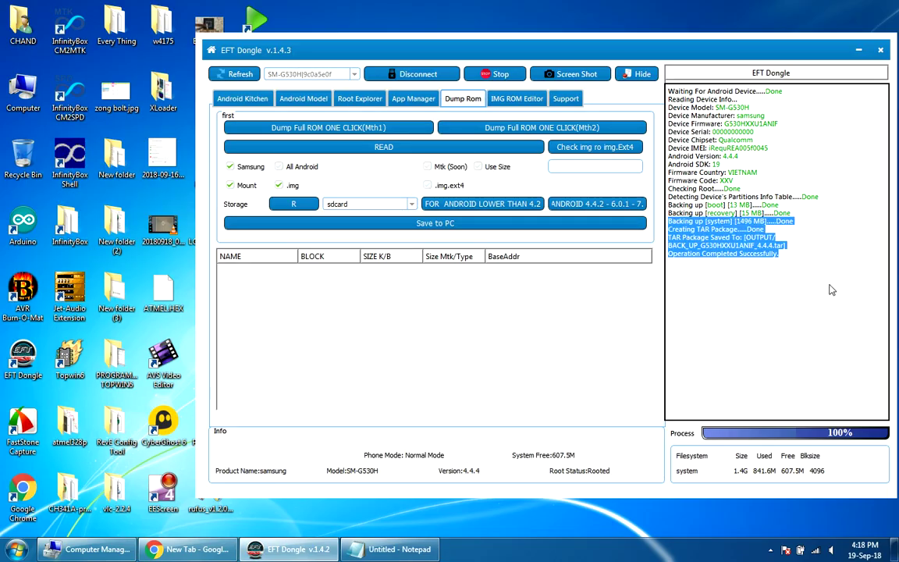
{"action": "left_click", "coordinate": [817, 258]}
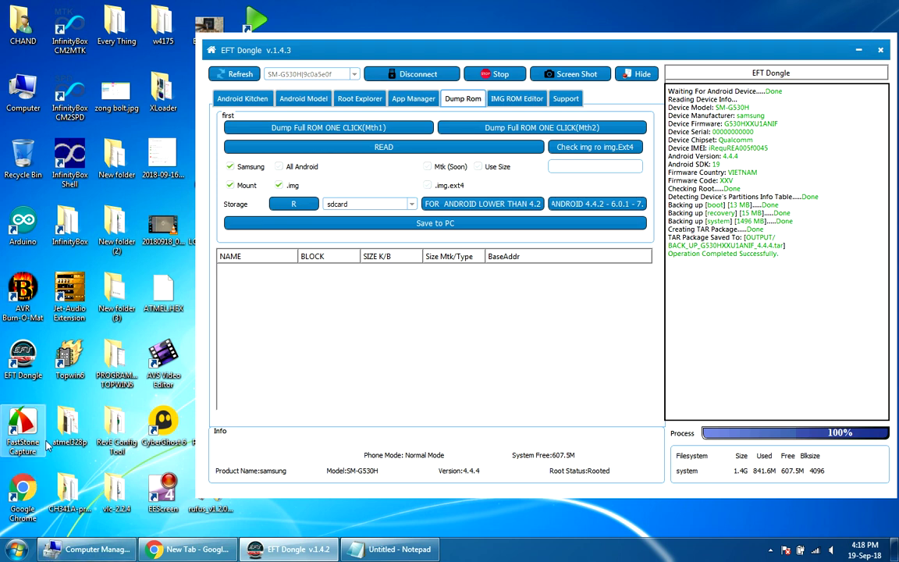
Minimize EFT Dongle, open its installation folder from the desktop shortcut, and select the BACK_UP_G530HXXU1ANIF_4.4.4.tar backup in the OUTPUT folder.
{"action": "key", "text": "super+Down"}
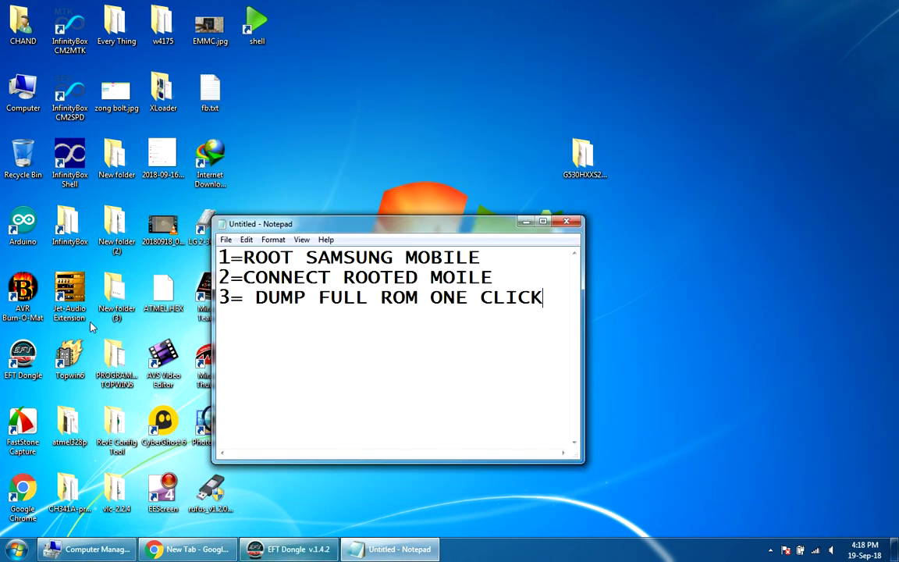
{"action": "right_click", "coordinate": [31, 365]}
{"action": "left_click", "coordinate": [75, 117]}
{"action": "key", "text": "super+Up"}
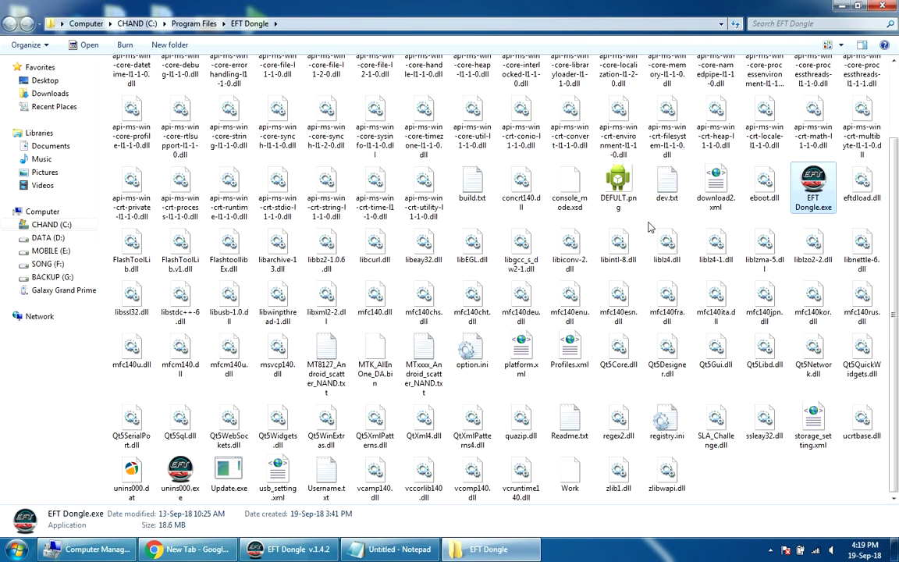
{"action": "scroll", "coordinate": [896, 90], "scroll_direction": "up", "scroll_amount": 3}
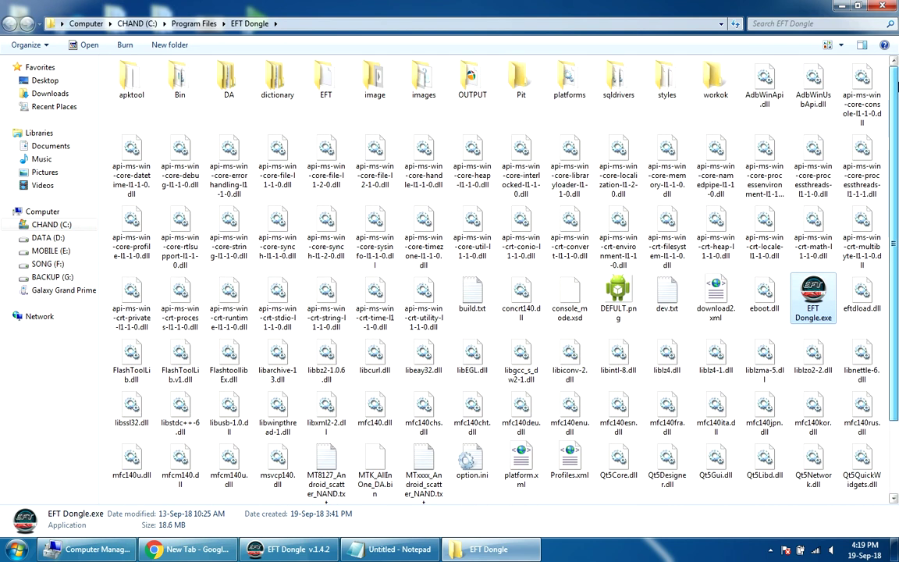
{"action": "double_click", "coordinate": [479, 74]}
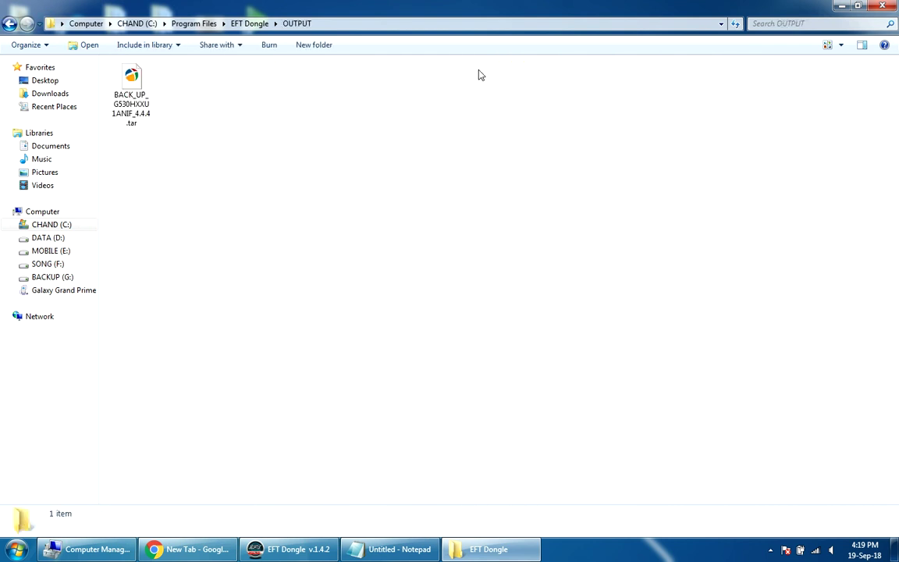
{"action": "left_click", "coordinate": [138, 113]}
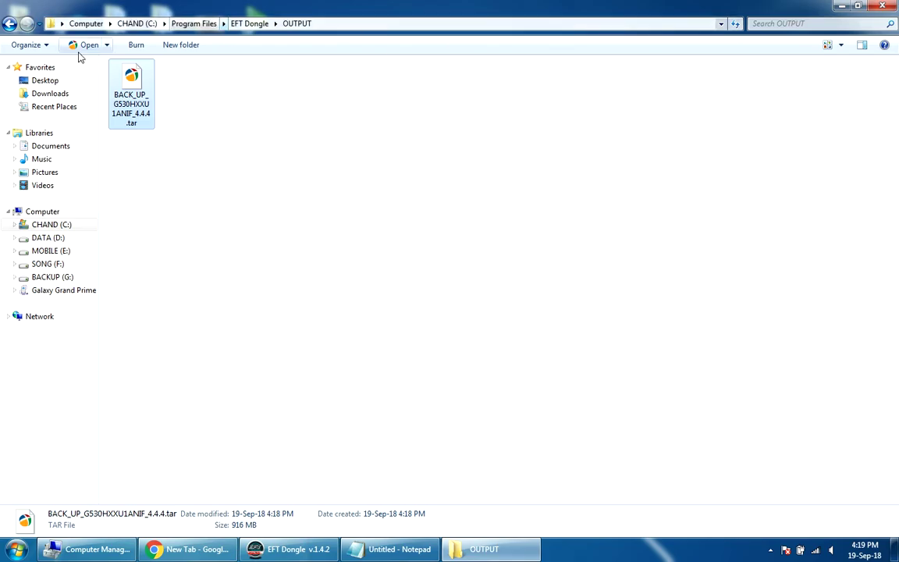
Open the backup TAR archive in 7-Zip and highlight boot.img, recovery.img and system.img.ext4 to examine its contents.
{"action": "right_click", "coordinate": [125, 73]}
{"action": "mouse_move", "coordinate": [147, 89]}
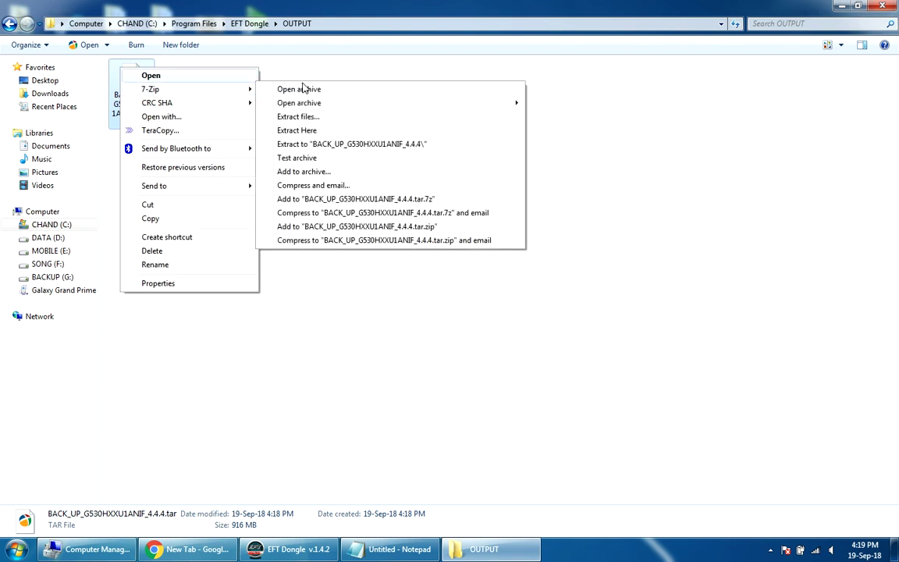
{"action": "left_click", "coordinate": [308, 88]}
{"action": "left_click_drag", "start_coordinate": [422, 132], "coordinate": [312, 192]}
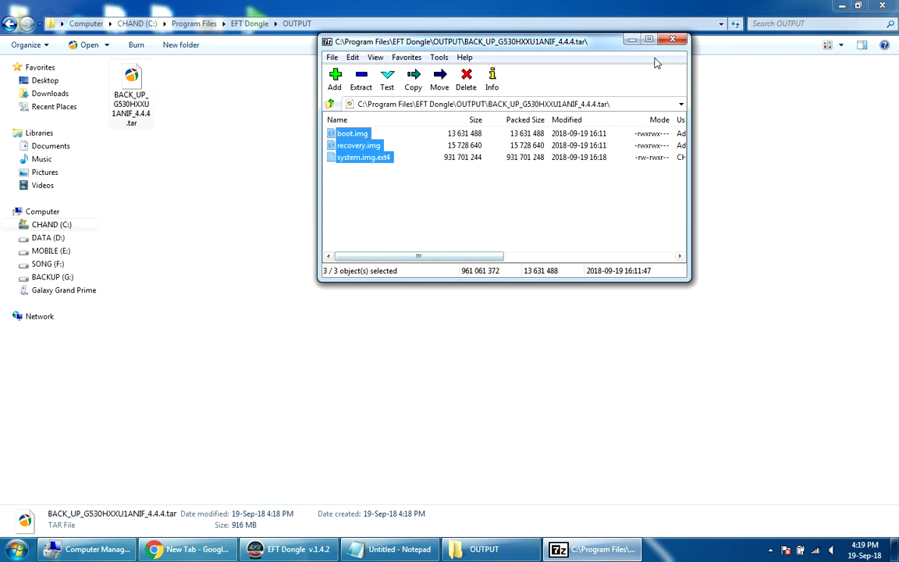
Close the archive viewer and the OUTPUT folder, and close the Notepad note without saving it.
{"action": "left_click", "coordinate": [672, 39]}
{"action": "left_click", "coordinate": [883, 5]}
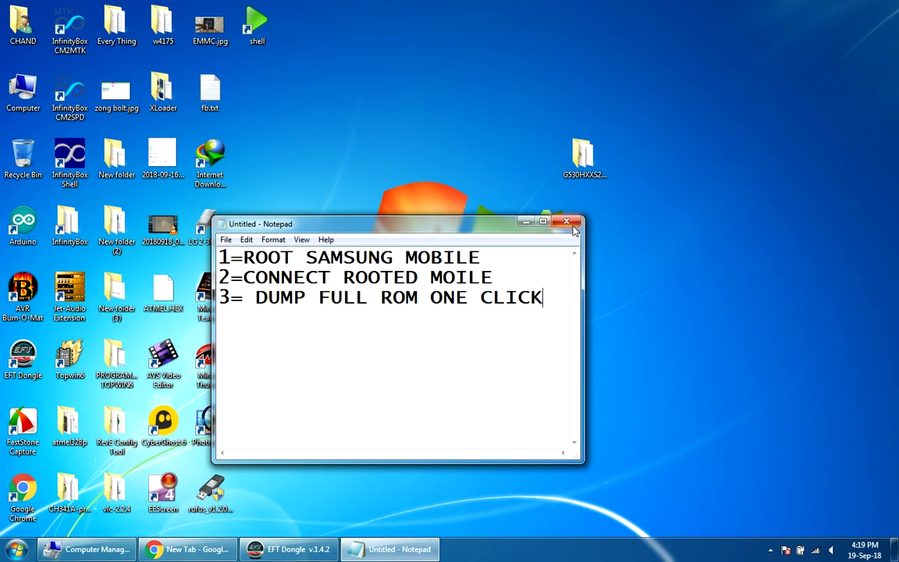
{"action": "left_click", "coordinate": [566, 221]}
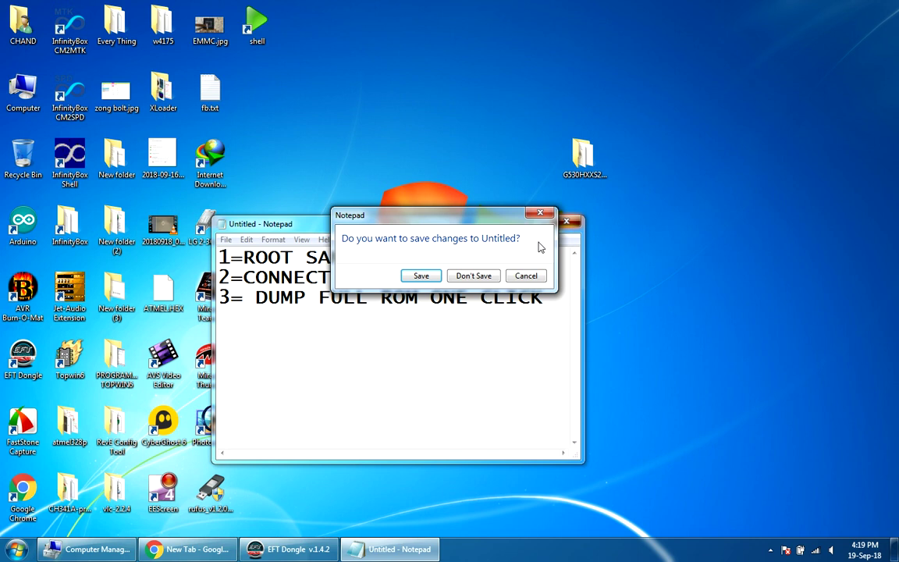
{"action": "left_click", "coordinate": [473, 276]}
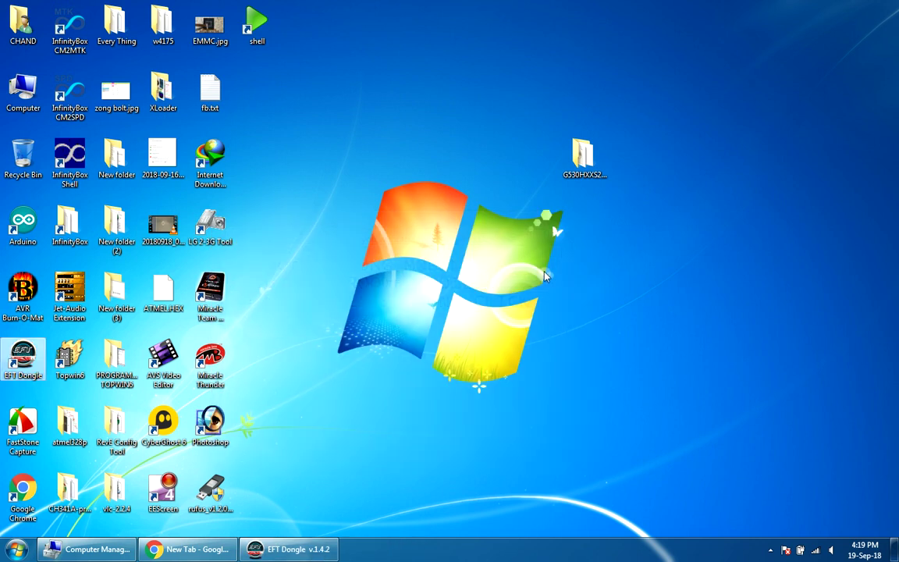